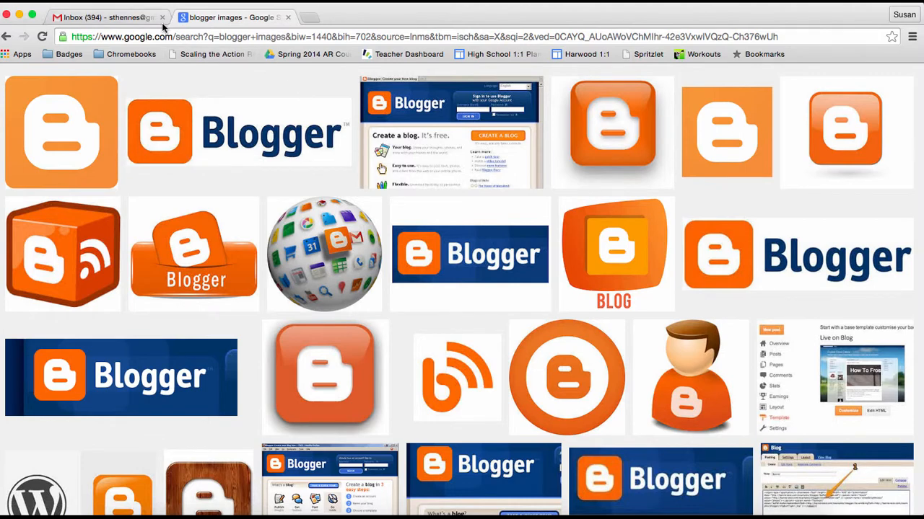
# Step: Switch to the Gmail inbox and open Blogger from the Google apps list
pyautogui.click(127, 20)
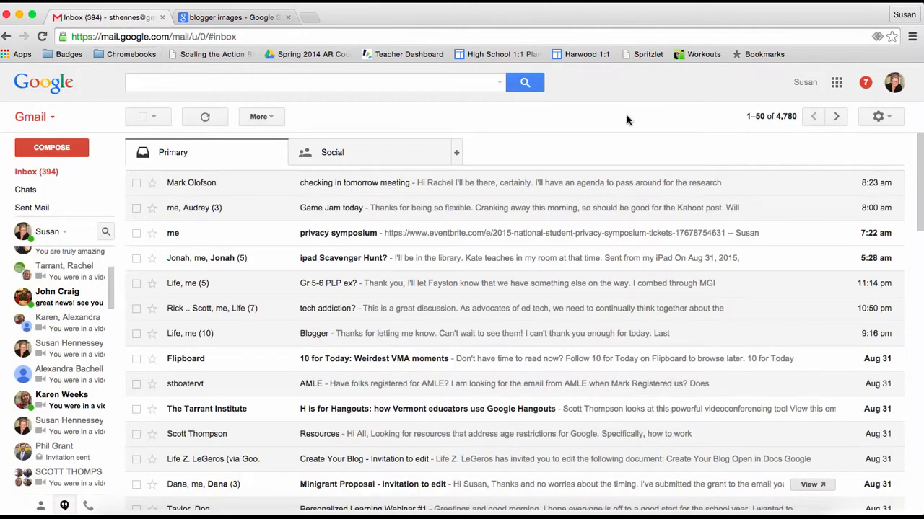
pyautogui.click(838, 84)
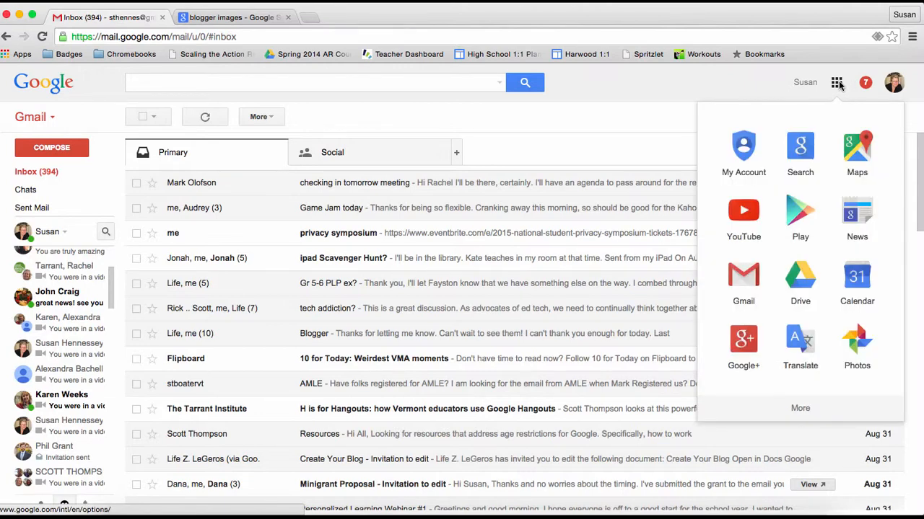
pyautogui.scroll(-4, 824, 208)
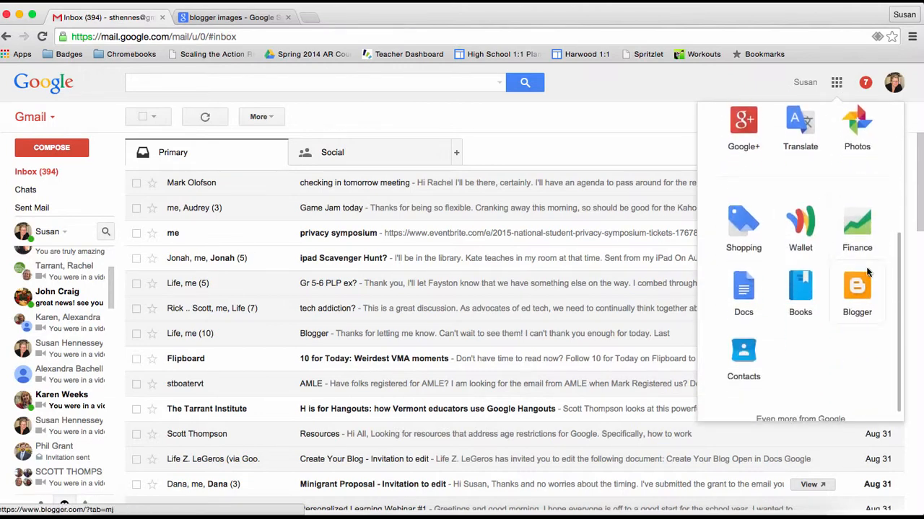
pyautogui.click(859, 291)
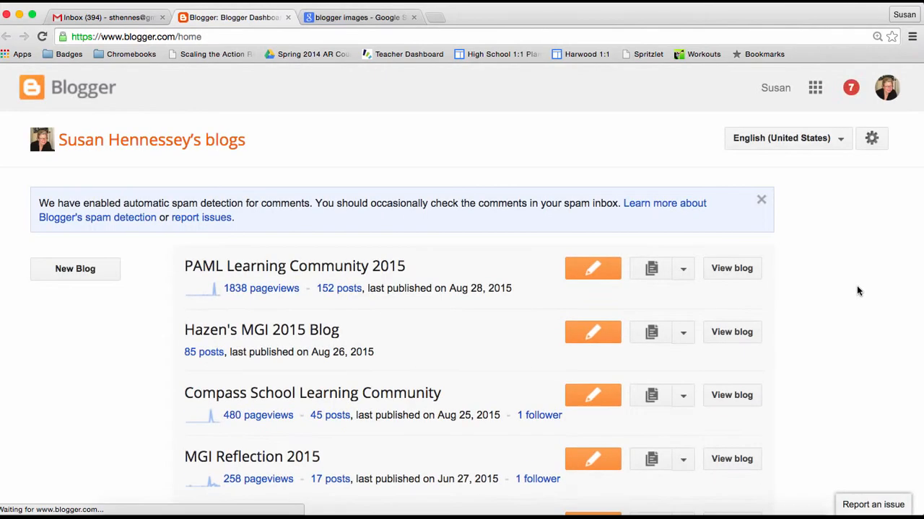
pyautogui.click(437, 18)
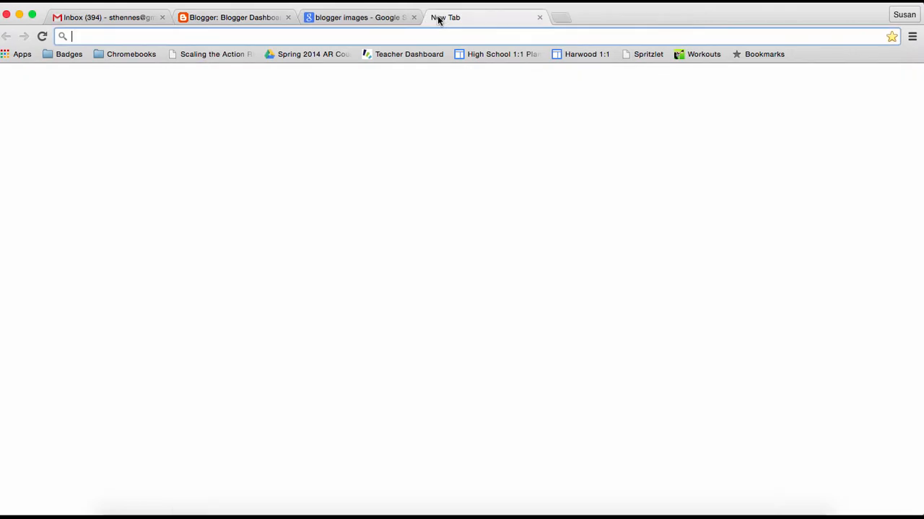
pyautogui.write('blogger.google.com')
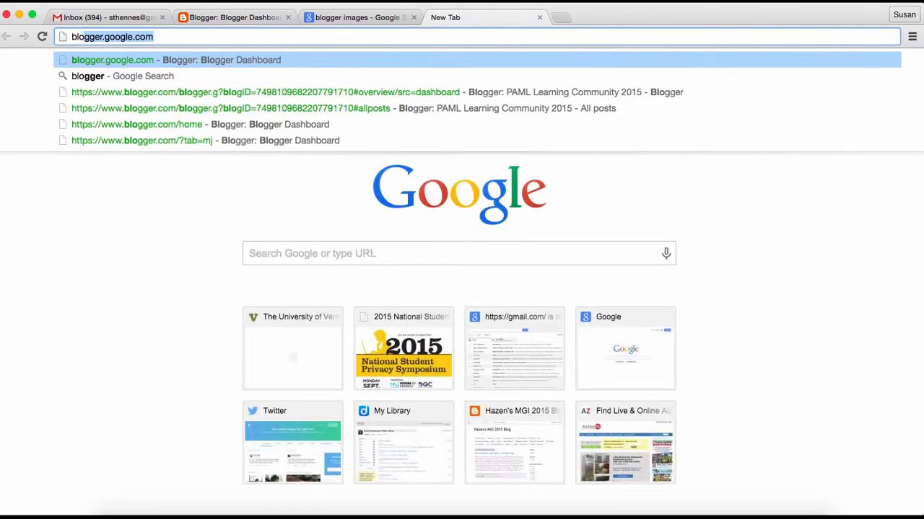
pyautogui.click(539, 17)
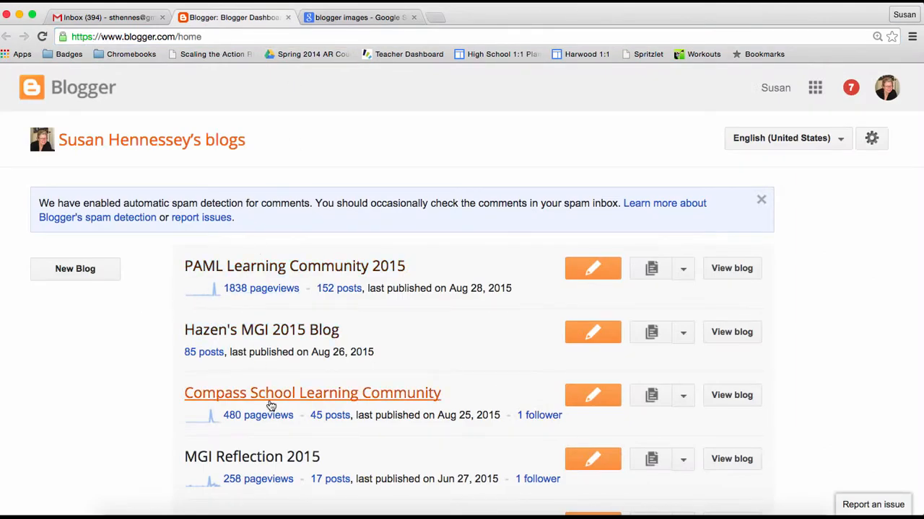
# Step: Expand the list of blogs to show more and open the Curat.ivity blog's overview
pyautogui.scroll(-2, 269, 407)
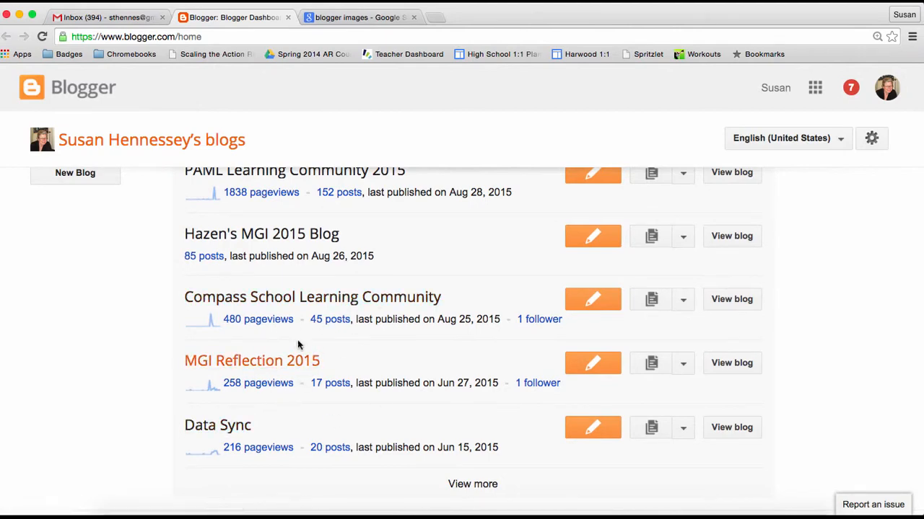
pyautogui.scroll(2, 140, 318)
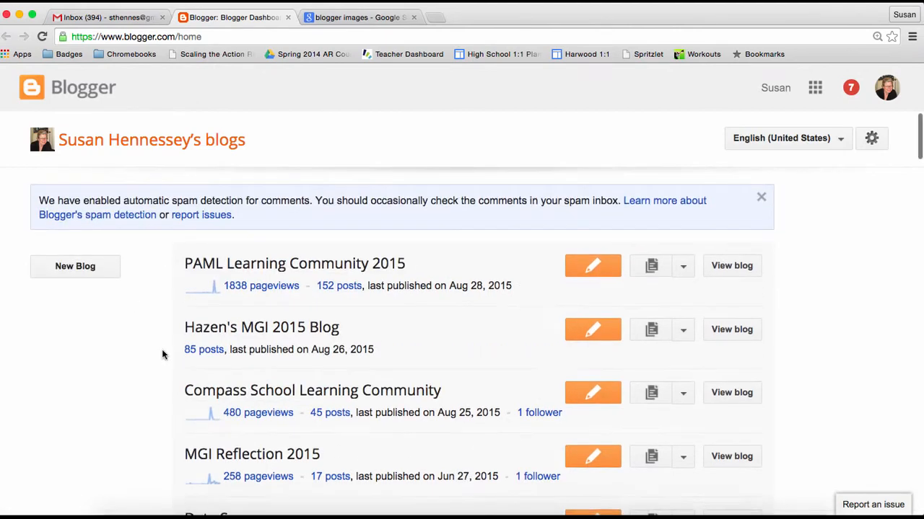
pyautogui.scroll(-5, 161, 349)
pyautogui.click(469, 244)
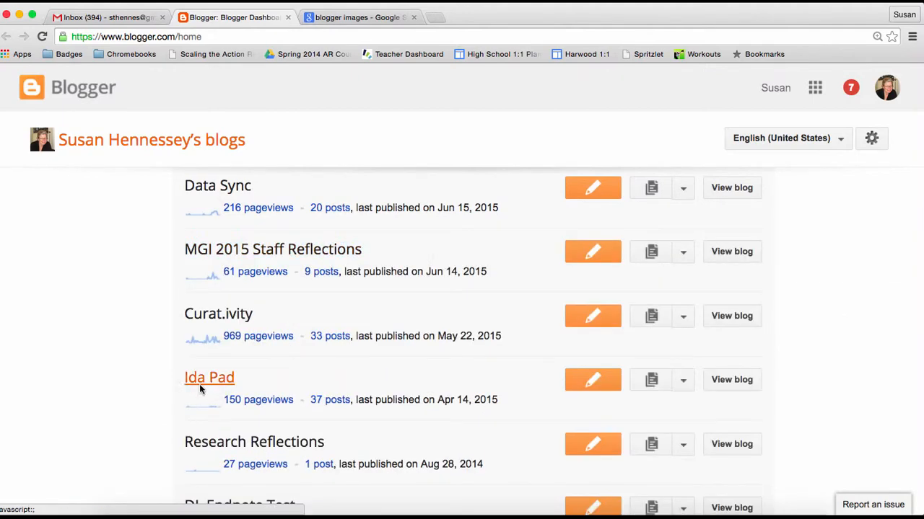
pyautogui.click(231, 318)
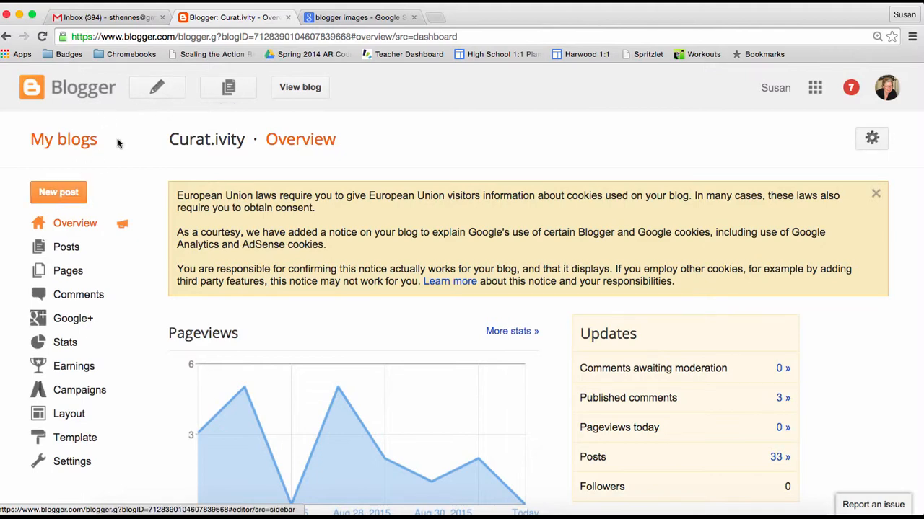
# Step: Create a new post in the Curat.ivity blog, titled with the author's first name followed by "as a learner"
pyautogui.click(156, 88)
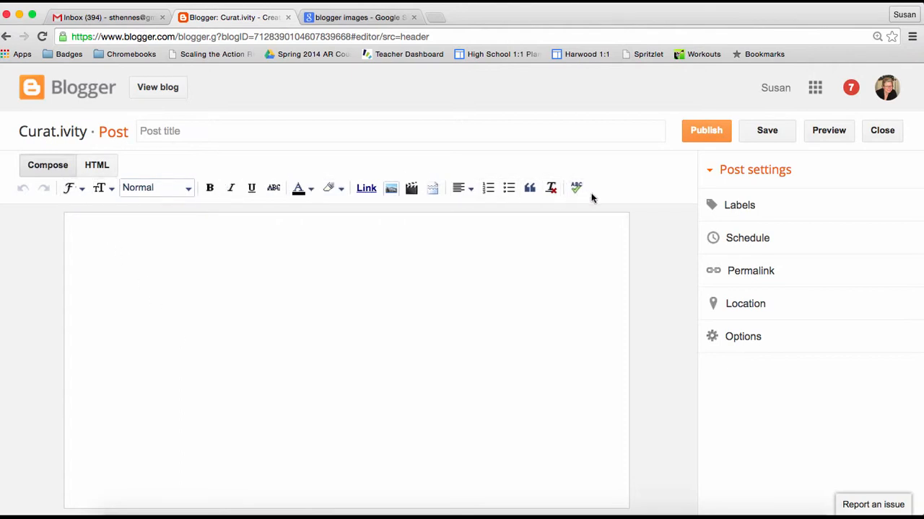
pyautogui.click(187, 268)
pyautogui.click(207, 137)
pyautogui.write('S')
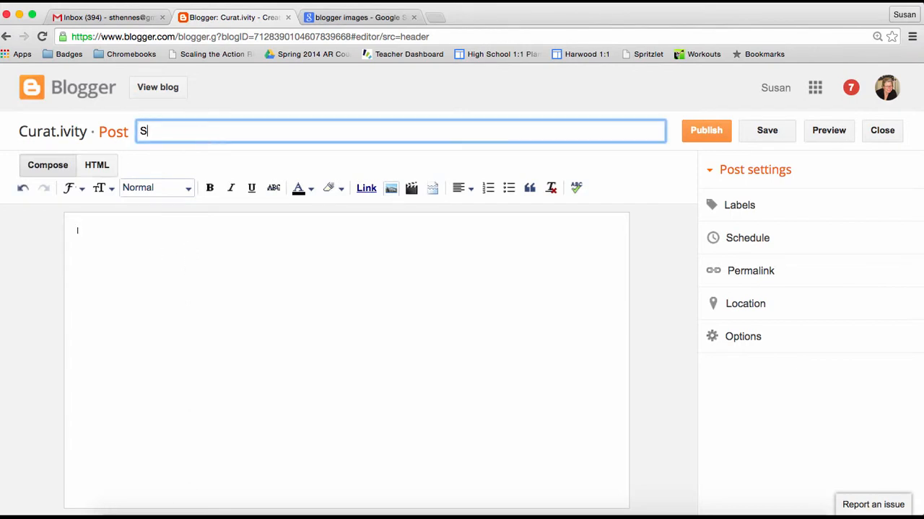
pyautogui.write('usan as a learner')
# Step: Write "I am an octopus when it comes to learning." as the post's body text
pyautogui.click(207, 261)
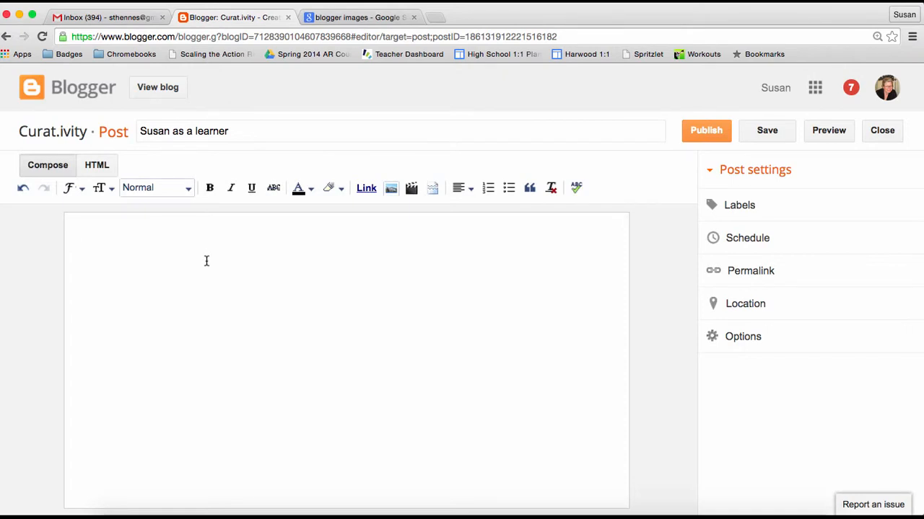
pyautogui.write('I am an octopus')
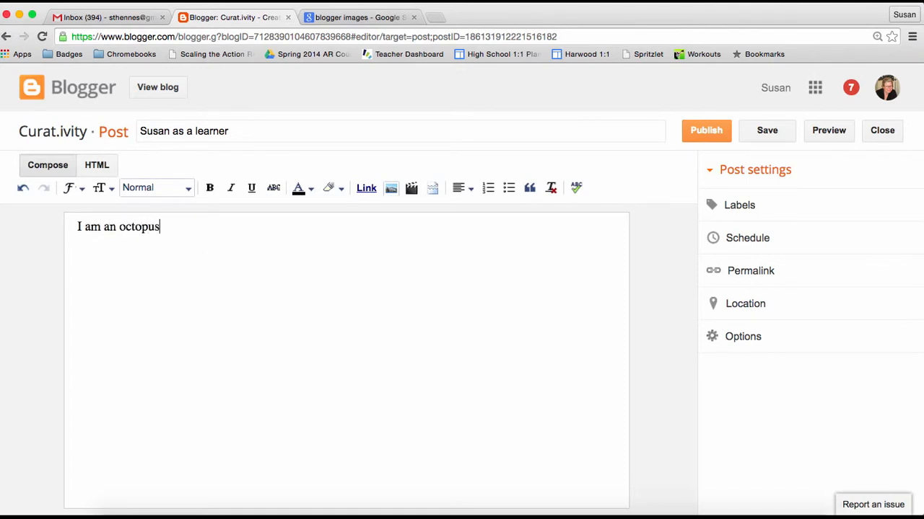
pyautogui.write(' when it comes to learning.')
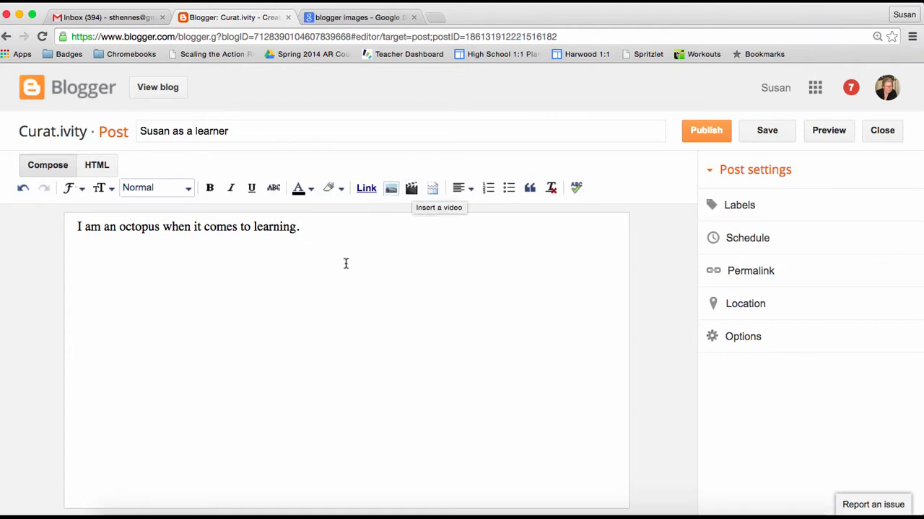
# Step: Upload Octopus.jpg from the Desktop and insert it below the sentence, leaving a blank line between them
pyautogui.press('Return')
pyautogui.press('Return')
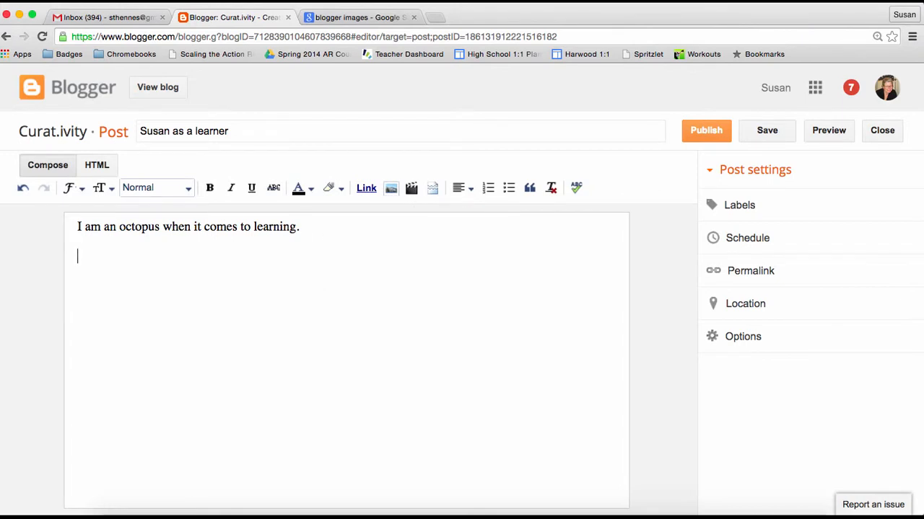
pyautogui.click(390, 189)
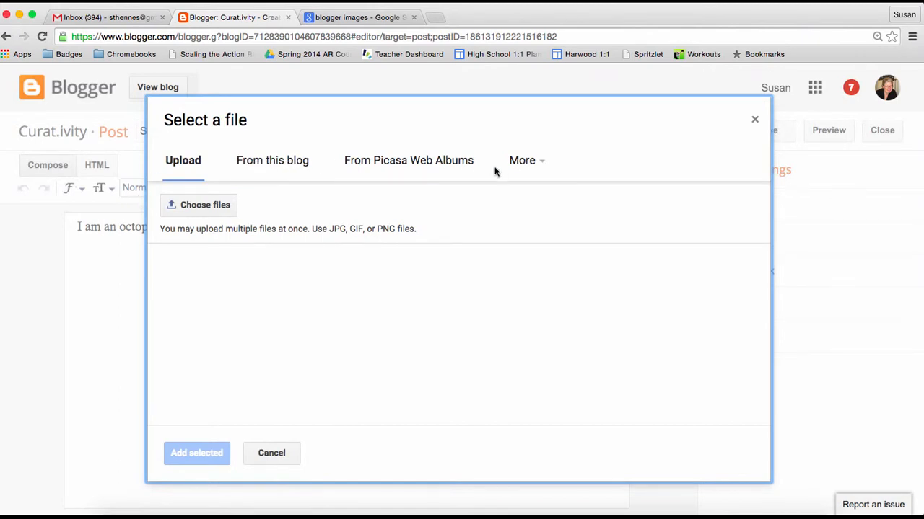
pyautogui.click(216, 210)
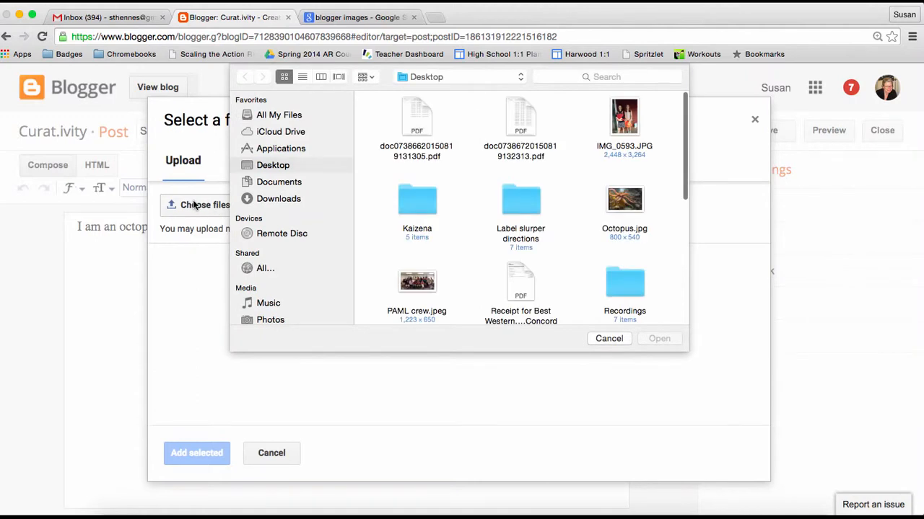
pyautogui.click(630, 207)
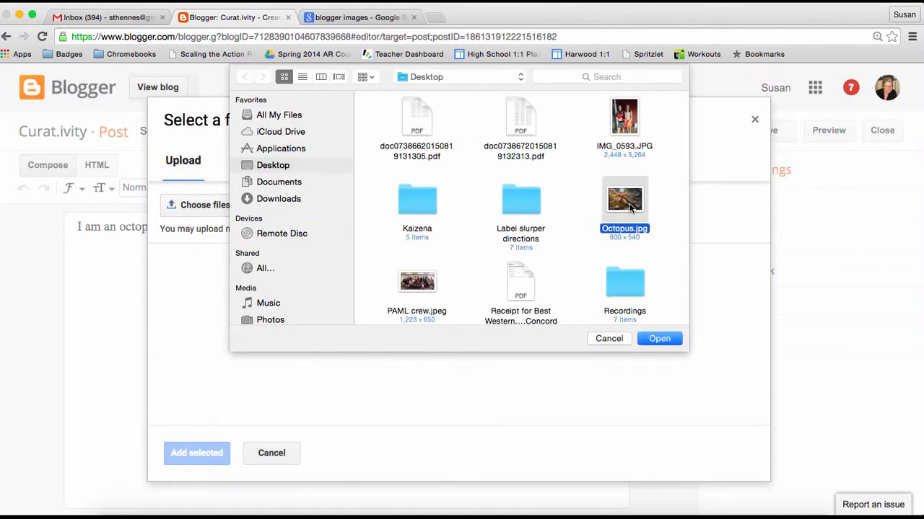
pyautogui.click(671, 342)
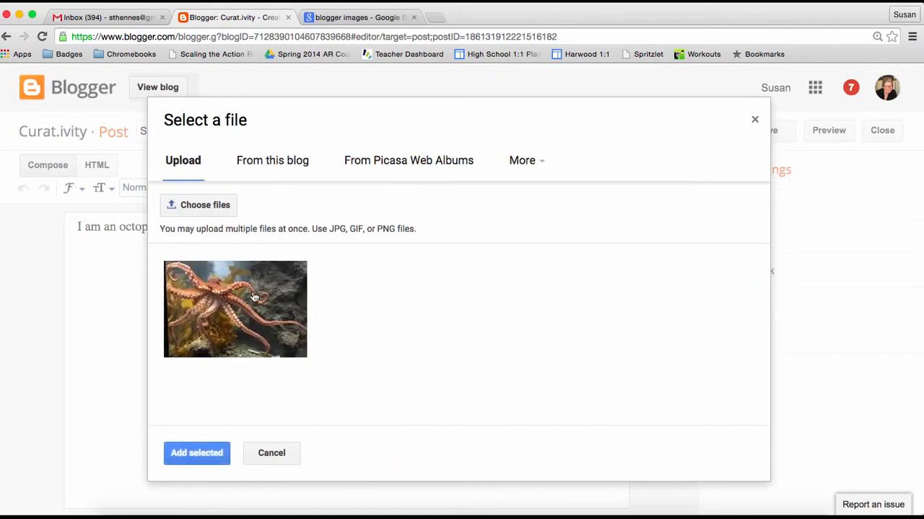
pyautogui.click(195, 452)
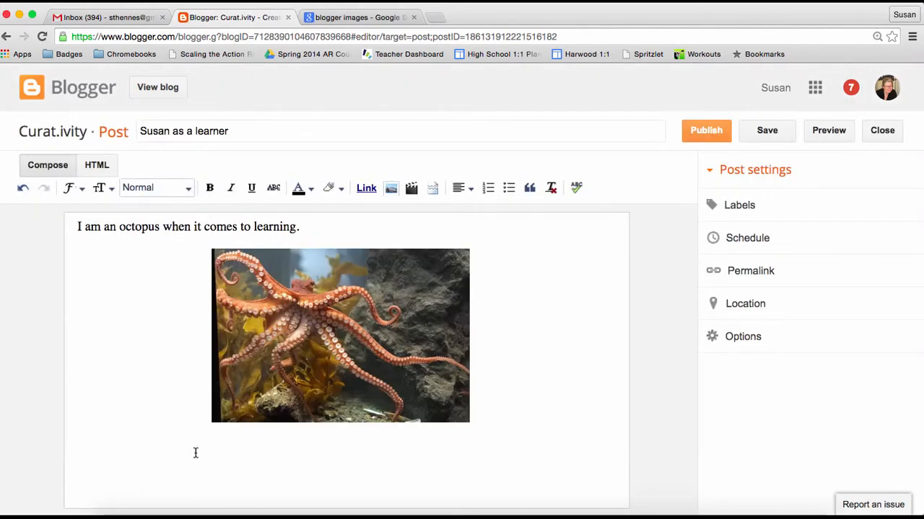
# Step: Align the octopus picture to the left of the post and save the post
pyautogui.click(405, 350)
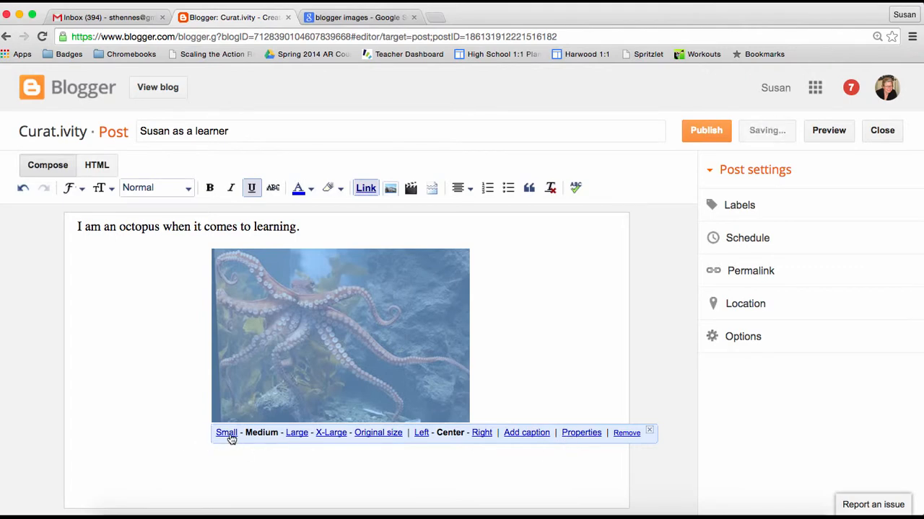
pyautogui.click(421, 434)
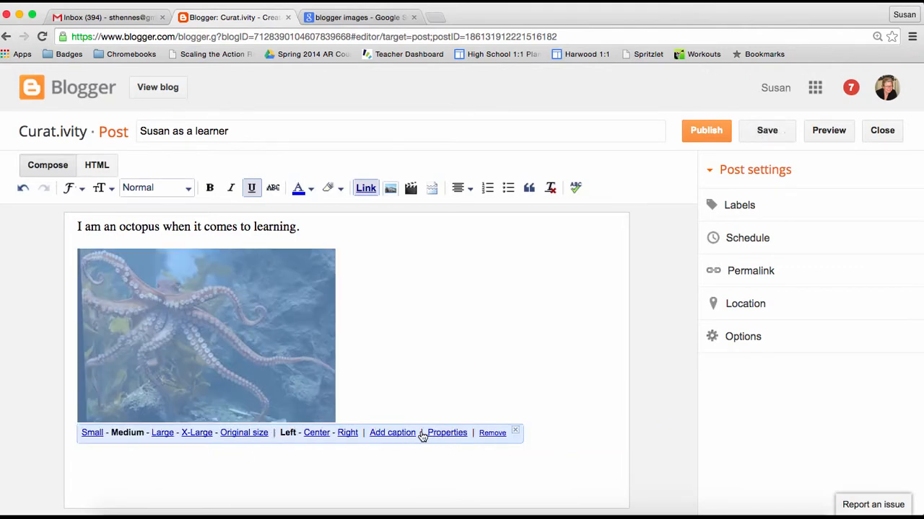
pyautogui.click(447, 348)
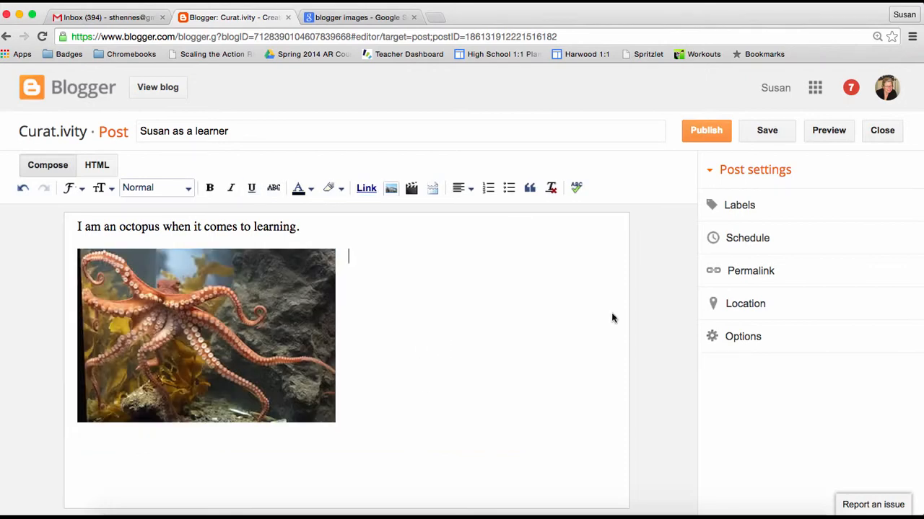
pyautogui.click(773, 133)
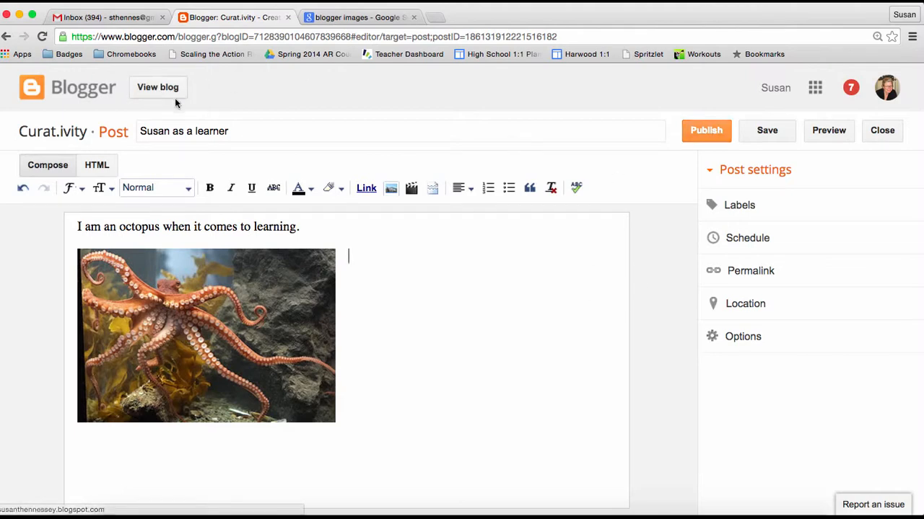
# Step: Check the post's label settings without adding any labels, and publish the post
pyautogui.click(743, 207)
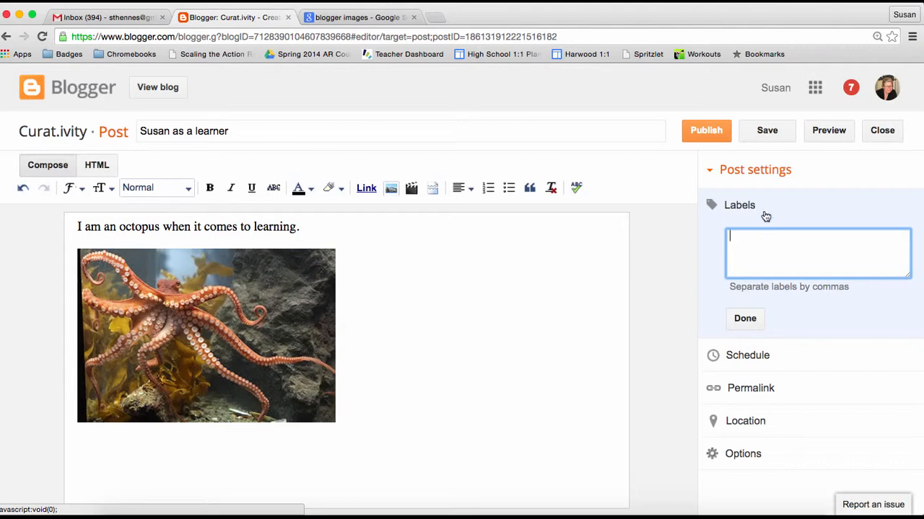
pyautogui.click(743, 319)
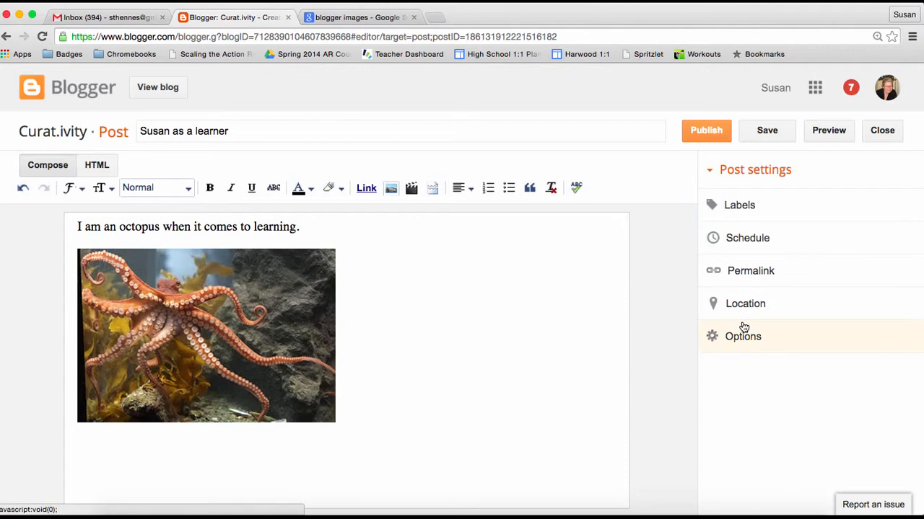
pyautogui.click(701, 135)
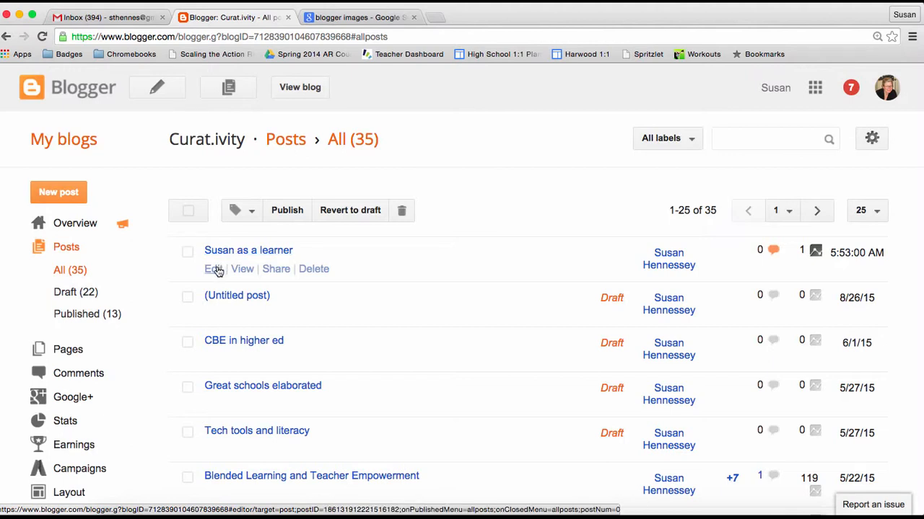
# Step: View the newly published post on the blog and examine its author line and comment area
pyautogui.click(242, 269)
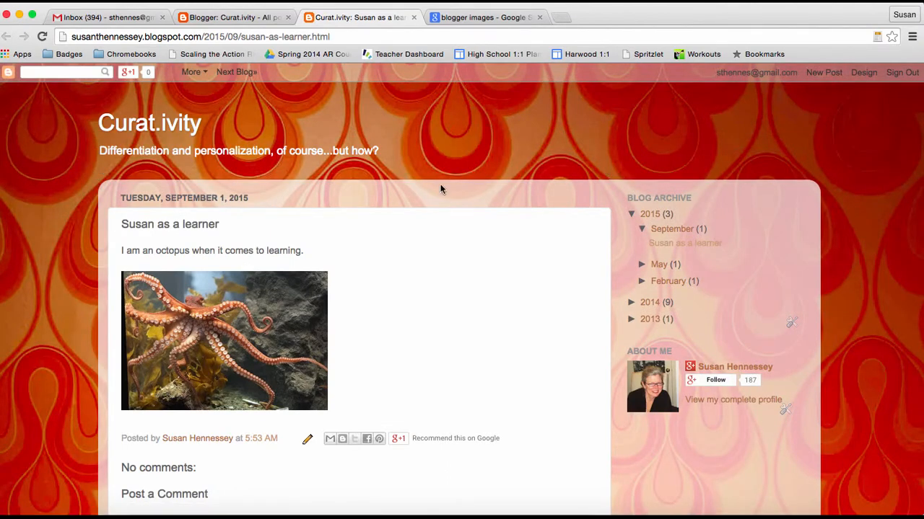
pyautogui.scroll(-3, 447, 313)
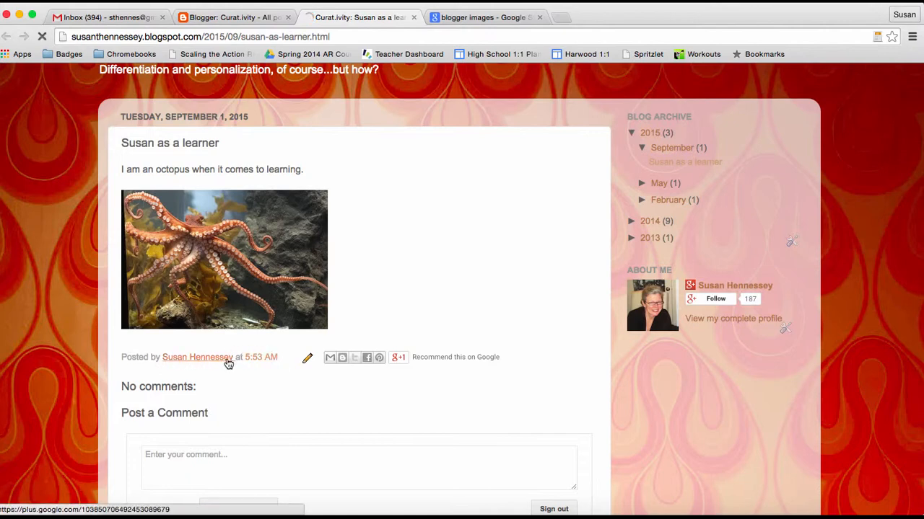
pyautogui.click(181, 363)
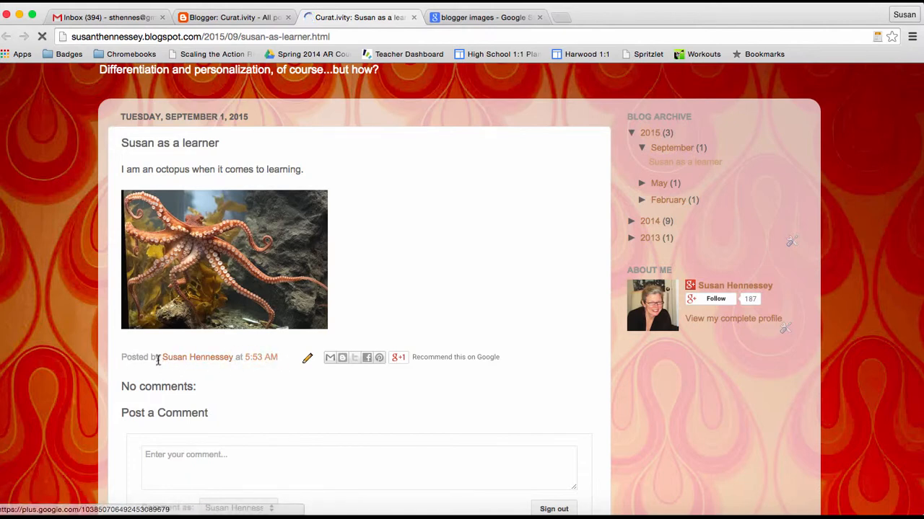